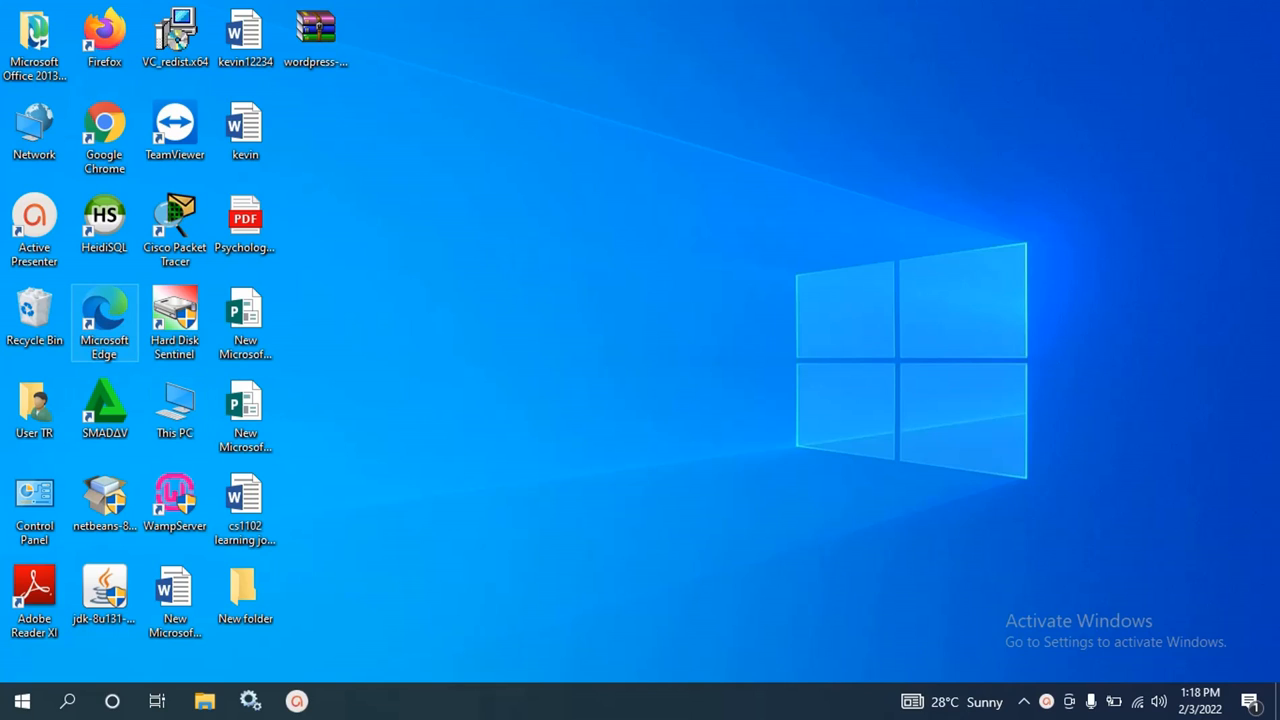
- Open Microsoft Edge, search the web for "jdk" and open Oracle's Java Downloads page from the results
double_click(104, 326)
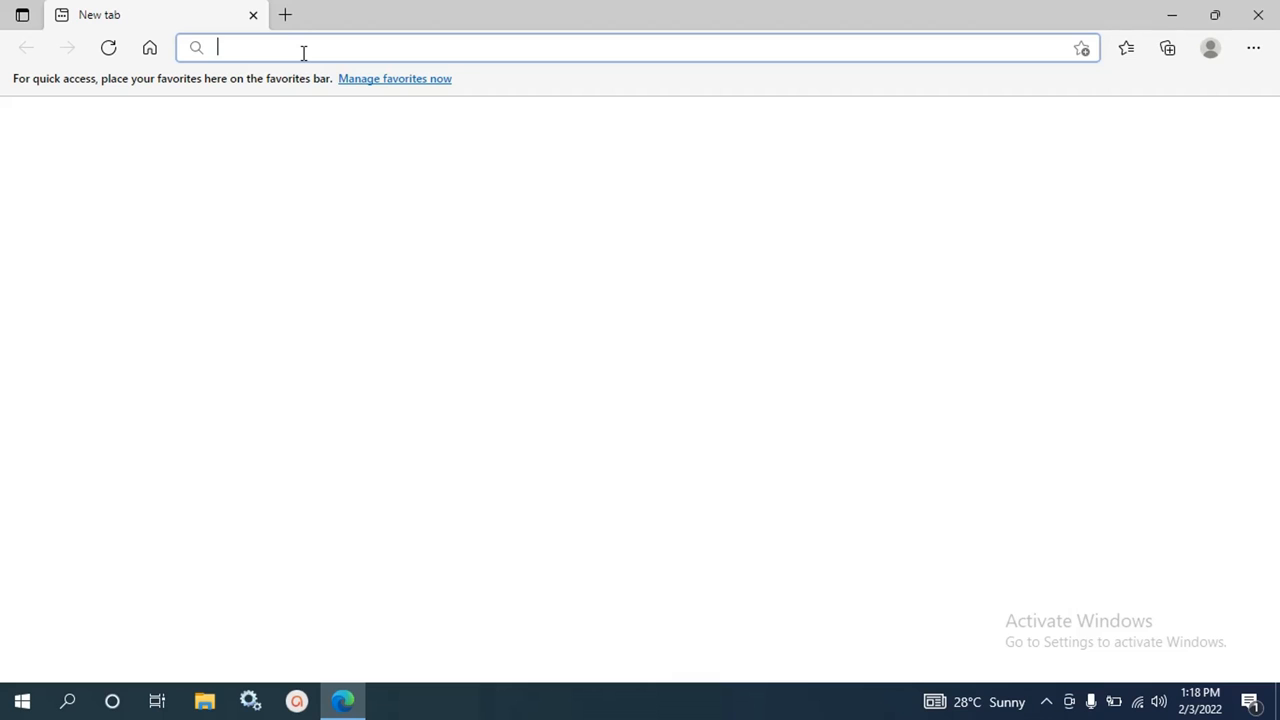
text(jdk)
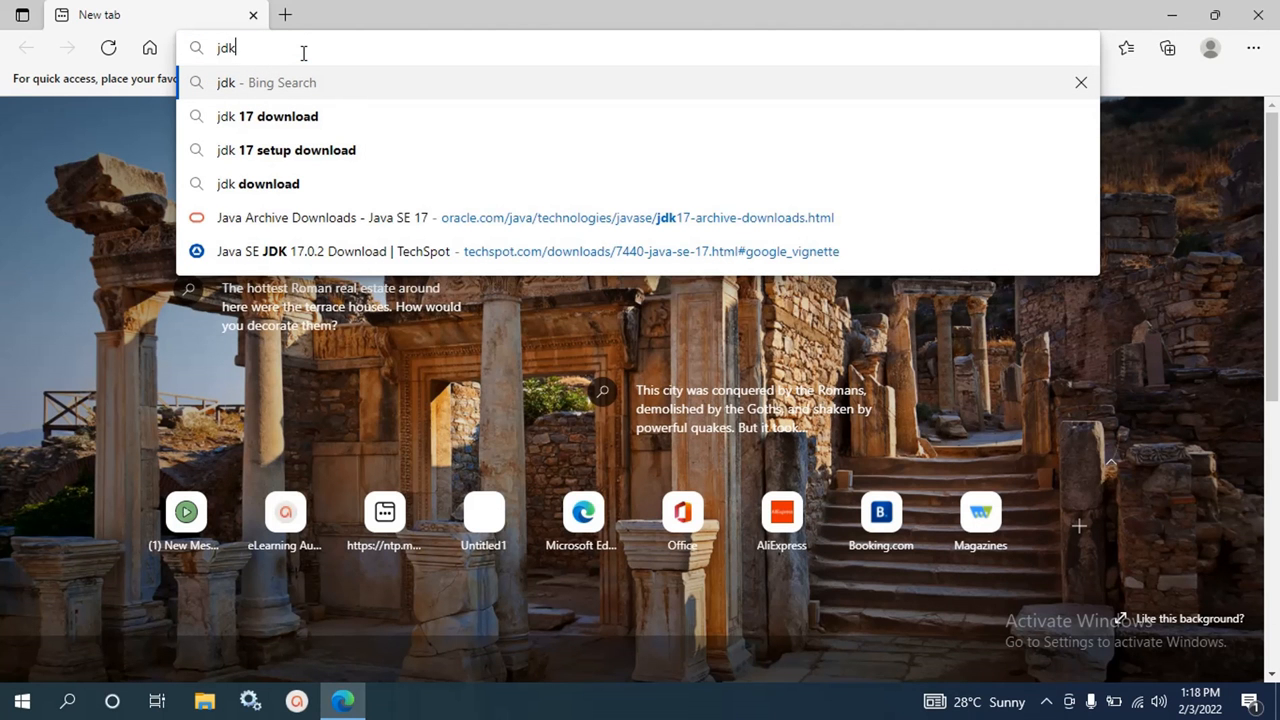
key(Return)
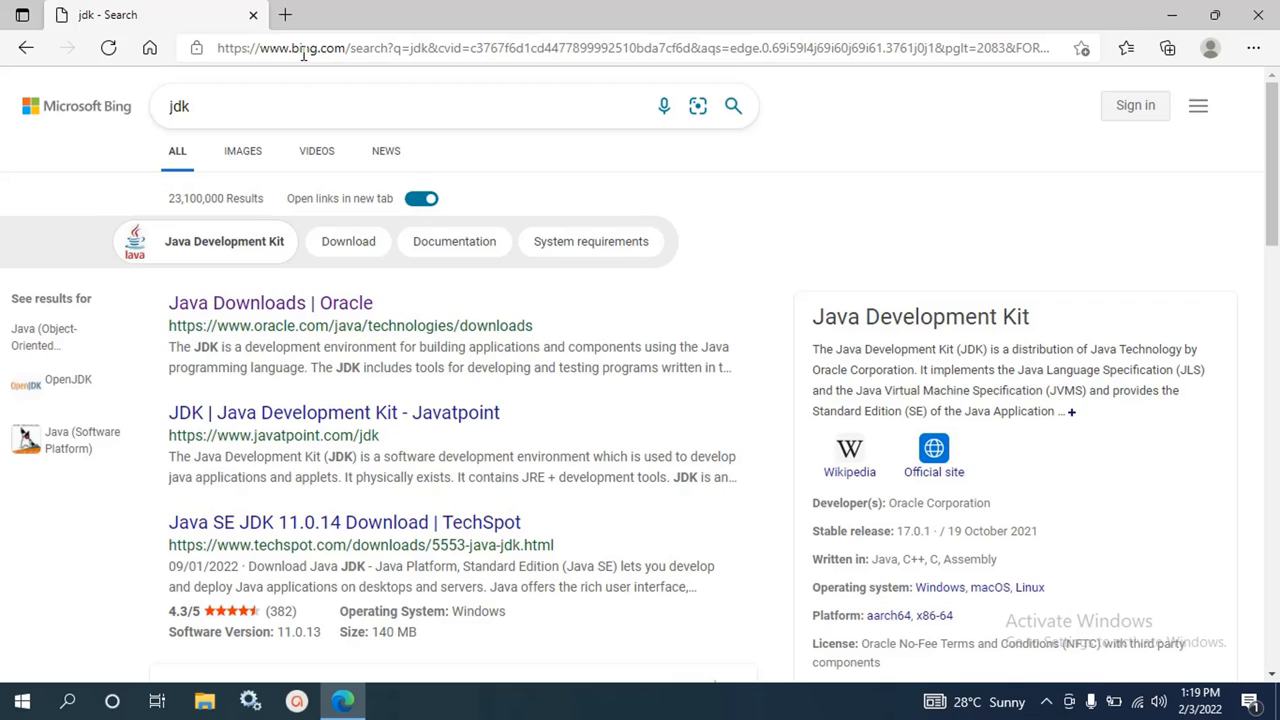
click(280, 305)
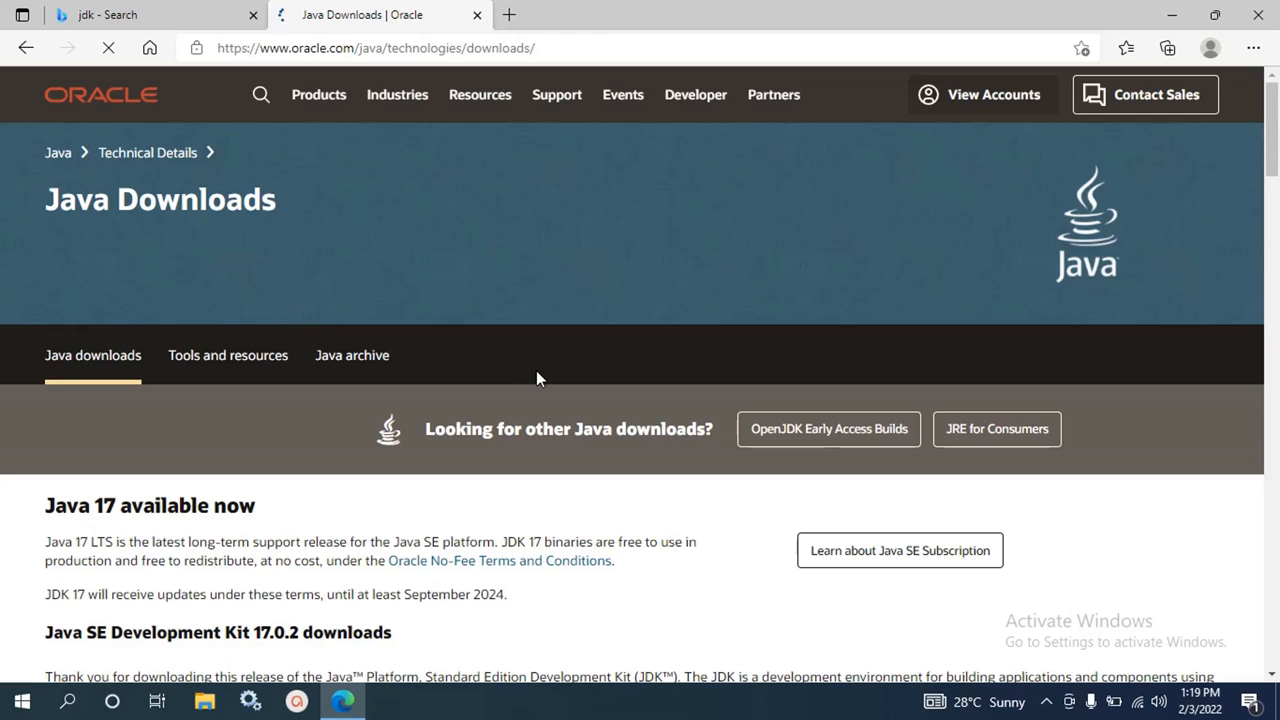
- Look through the Java SE Development Kit 17.0.2 download table and the release information on the Java Downloads page
scroll(537, 378, down, 2)
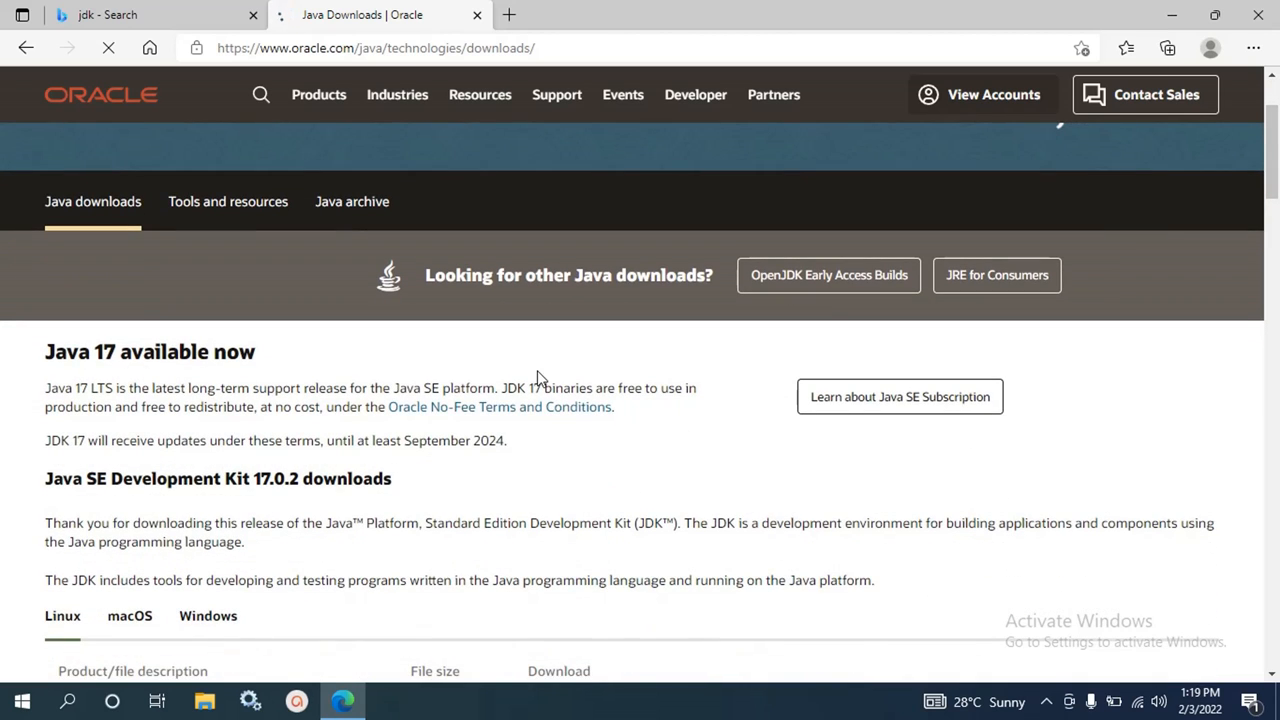
scroll(537, 378, down, 1)
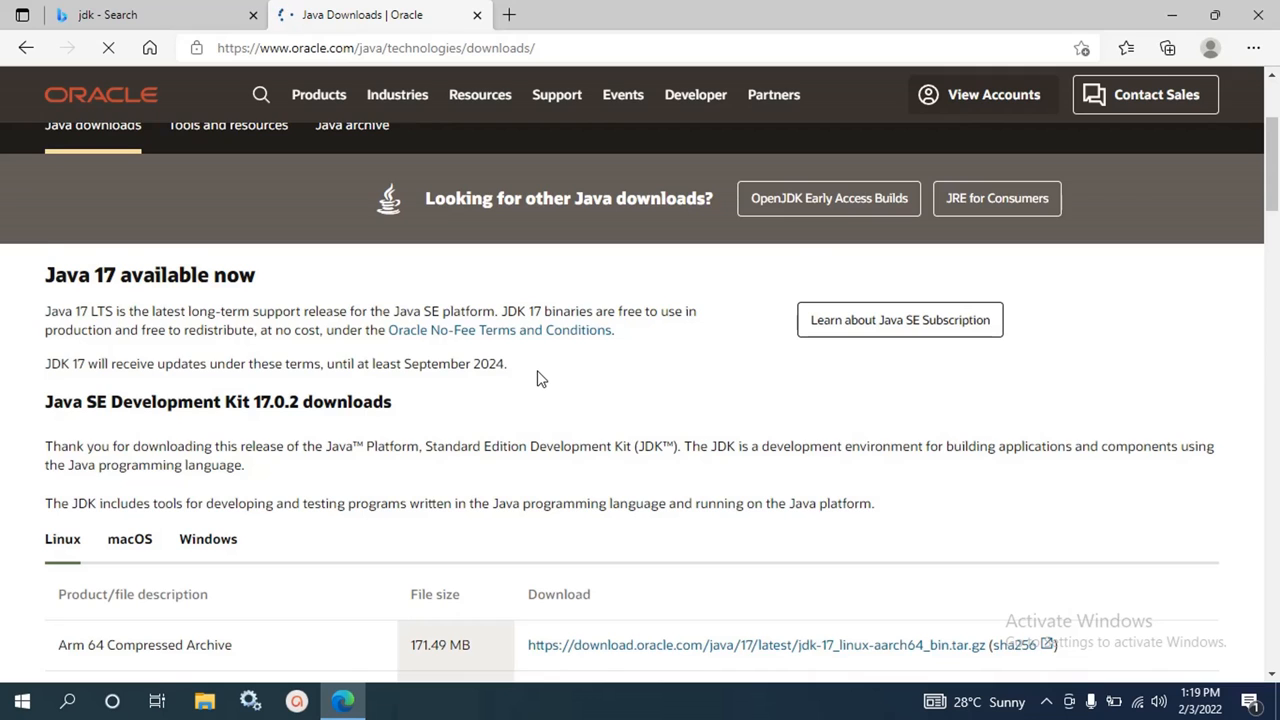
scroll(537, 378, down, 1)
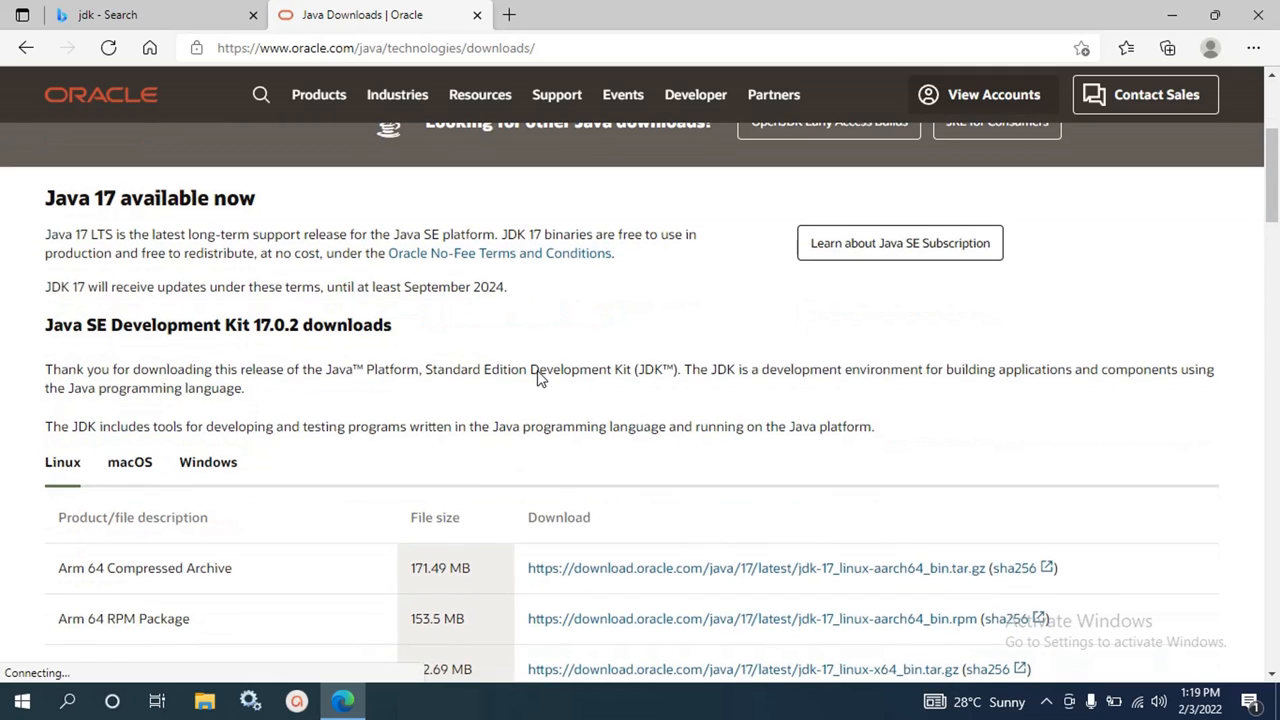
scroll(537, 378, down, 1)
scroll(537, 378, down, 1)
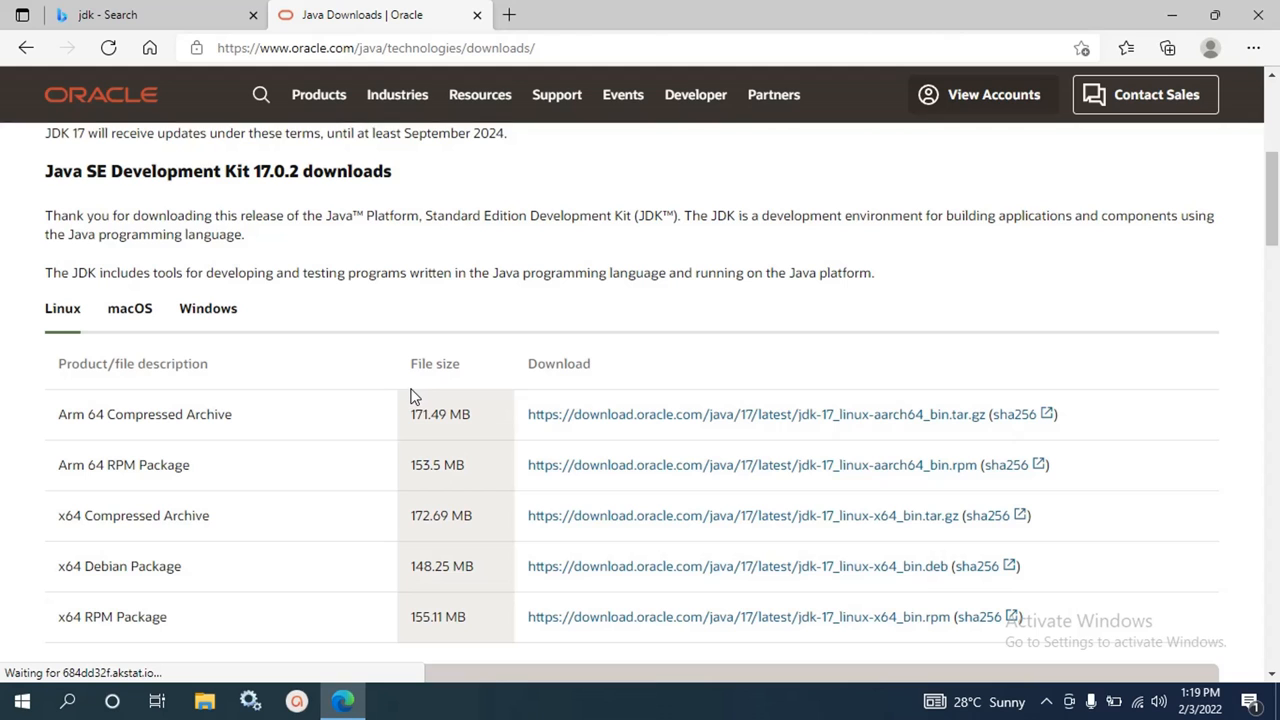
scroll(472, 375, down, 1)
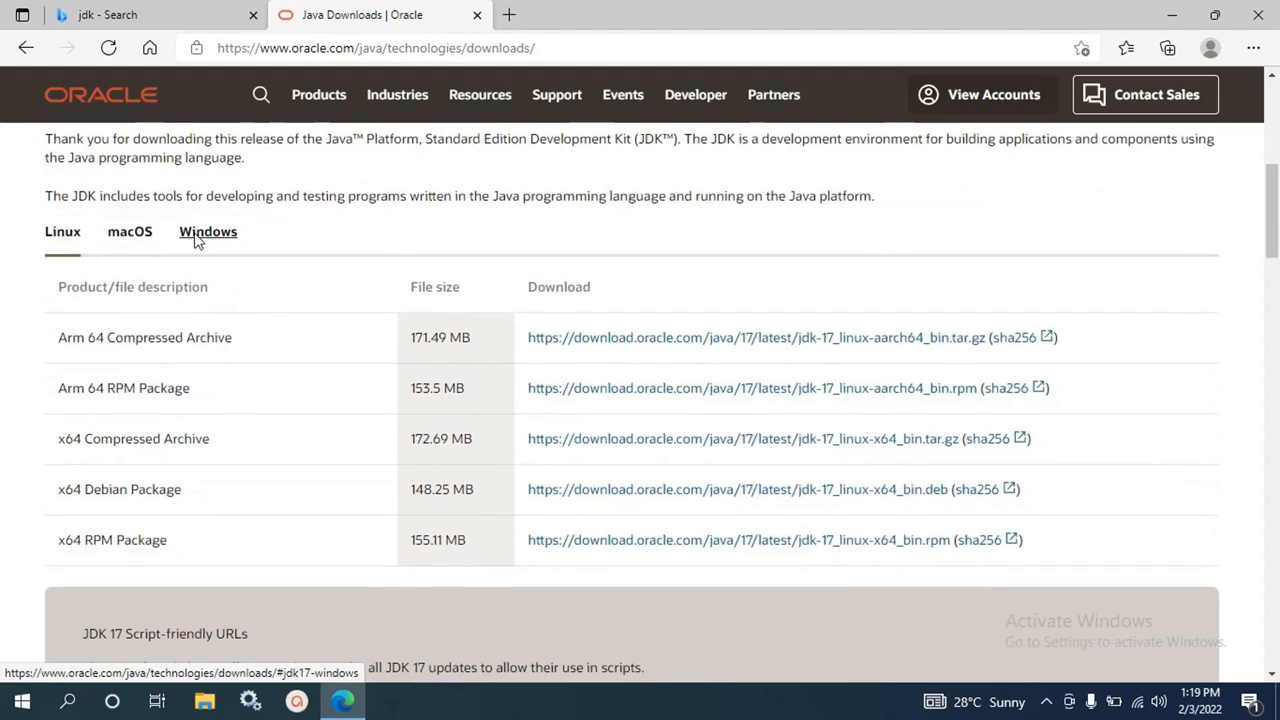
scroll(379, 331, down, 1)
scroll(379, 336, down, 1)
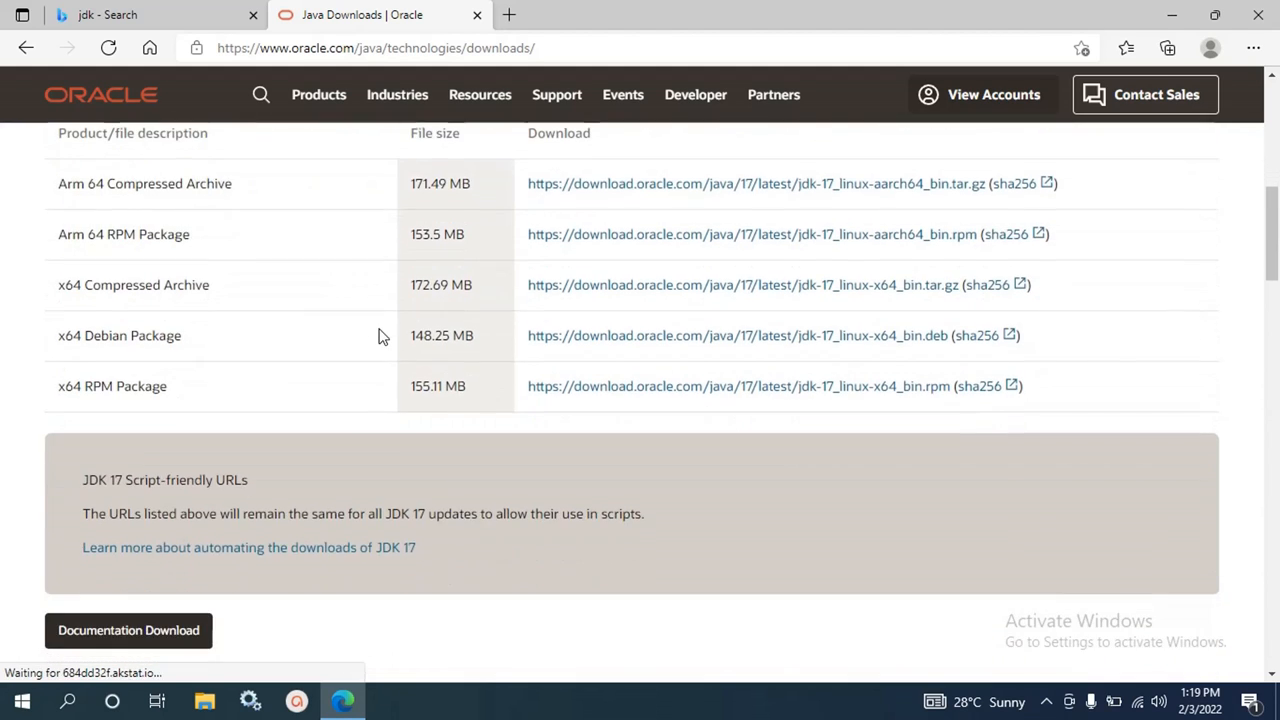
scroll(379, 336, down, 3)
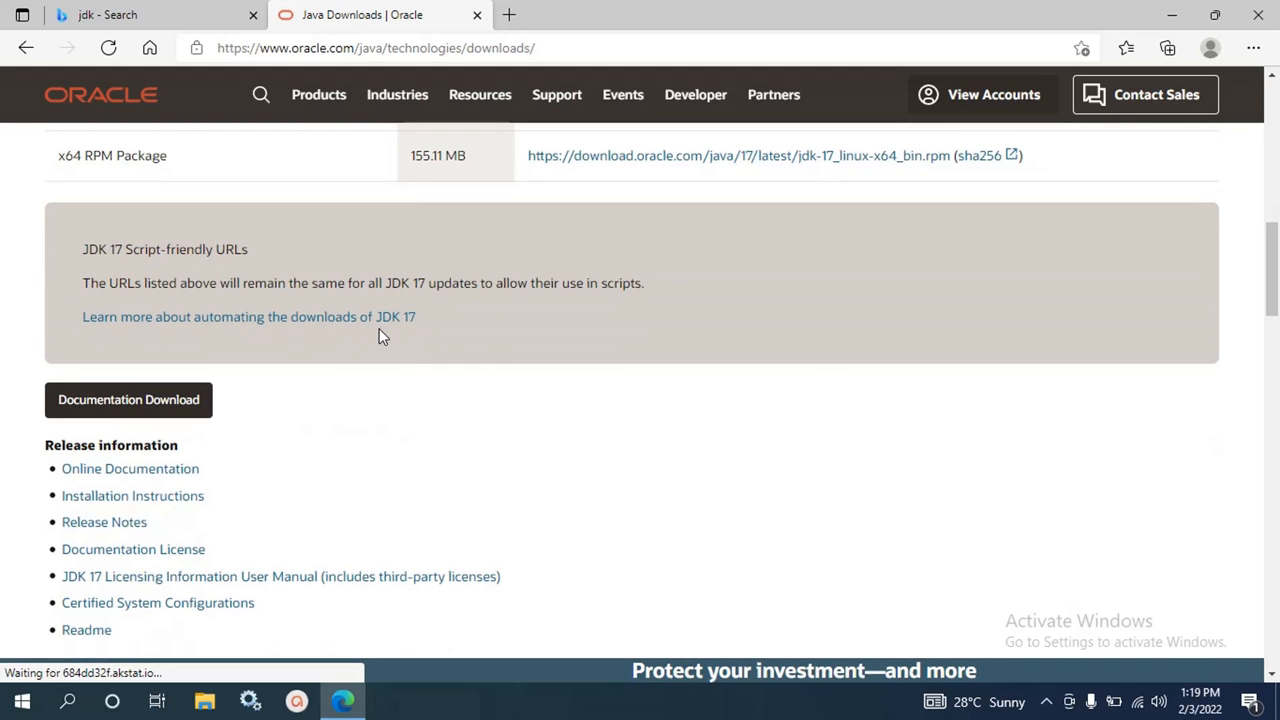
scroll(379, 336, down, 2)
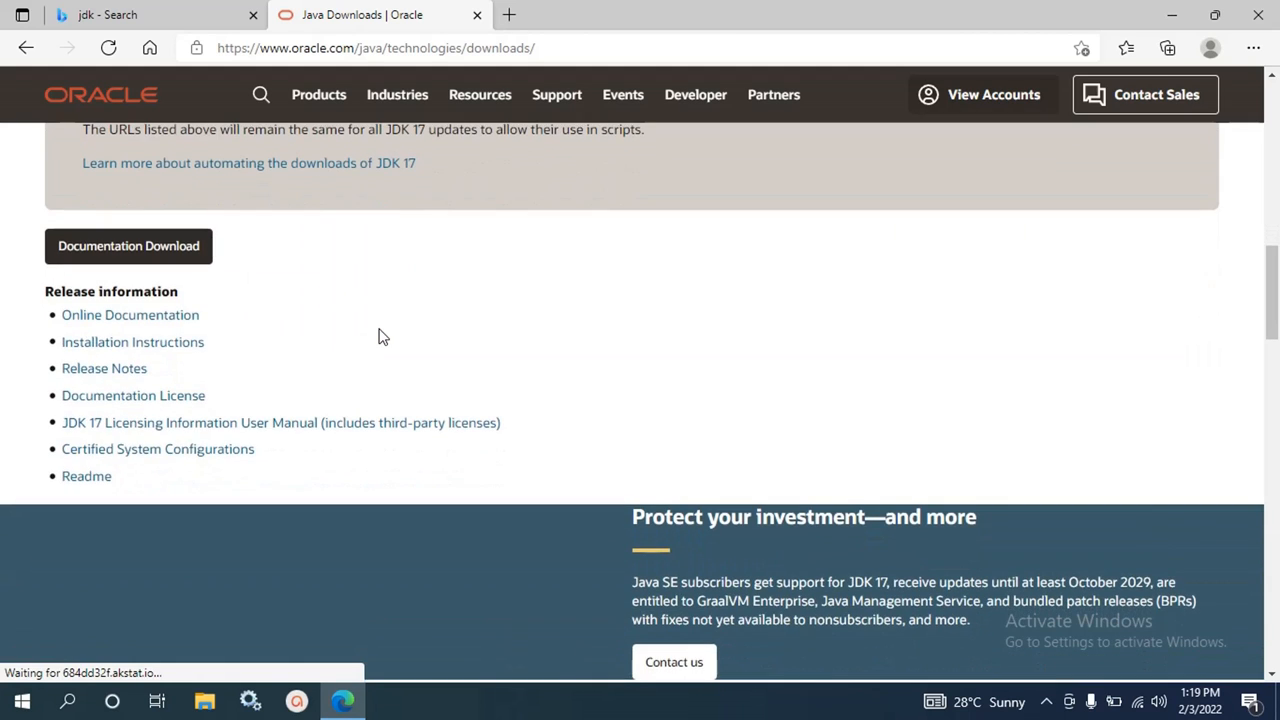
scroll(379, 336, up, 1)
scroll(381, 336, up, 3)
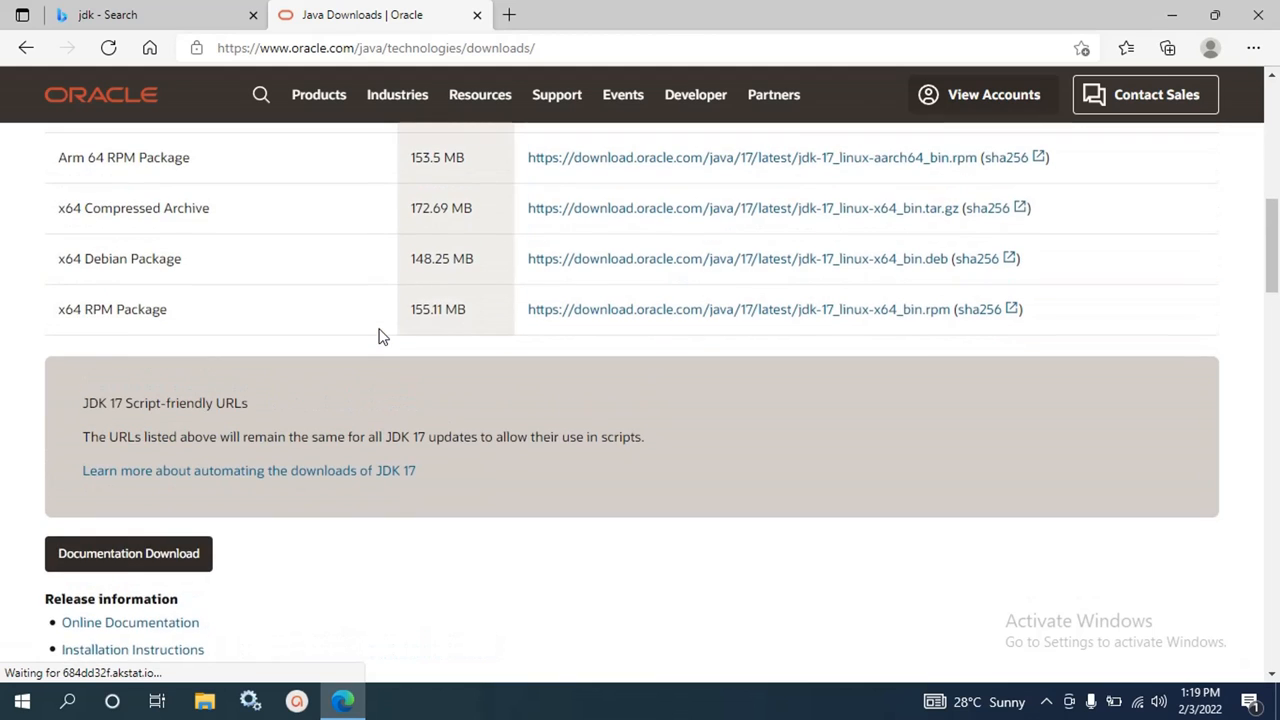
scroll(379, 336, up, 2)
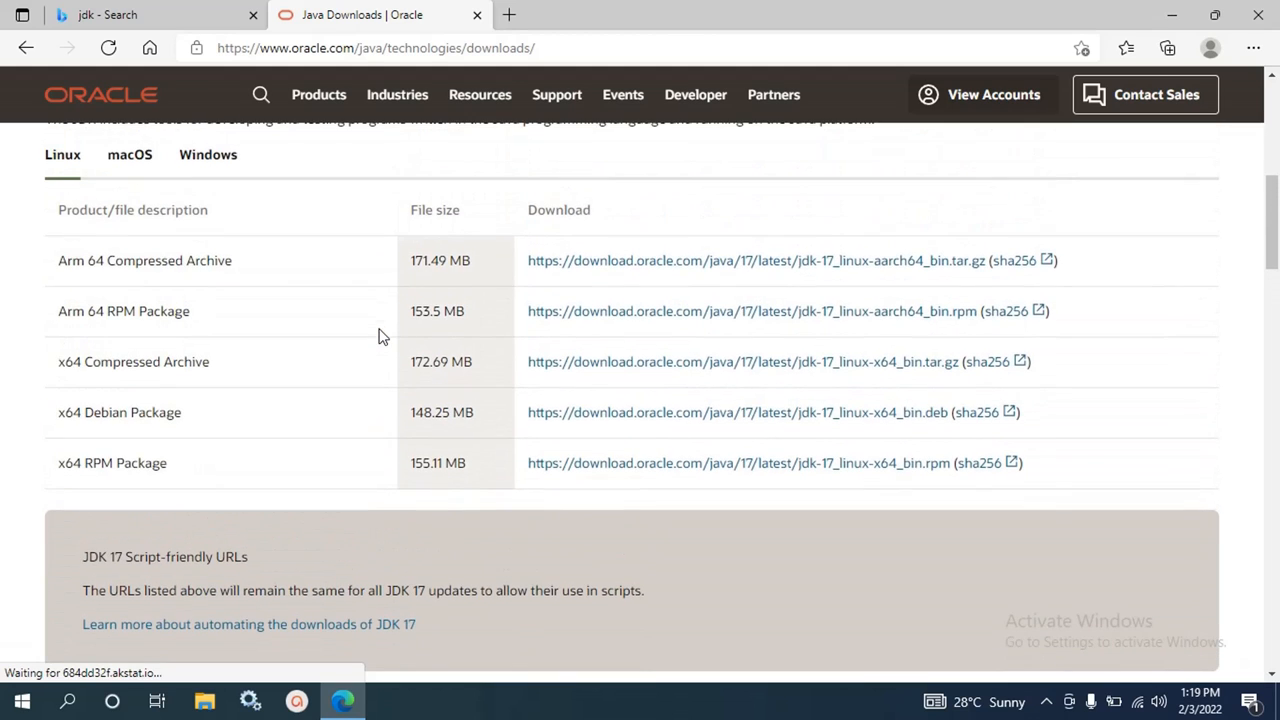
- Start downloading the Windows x64 Installer jdk-17_windows-x64_bin.exe, and cancel the download
click(228, 166)
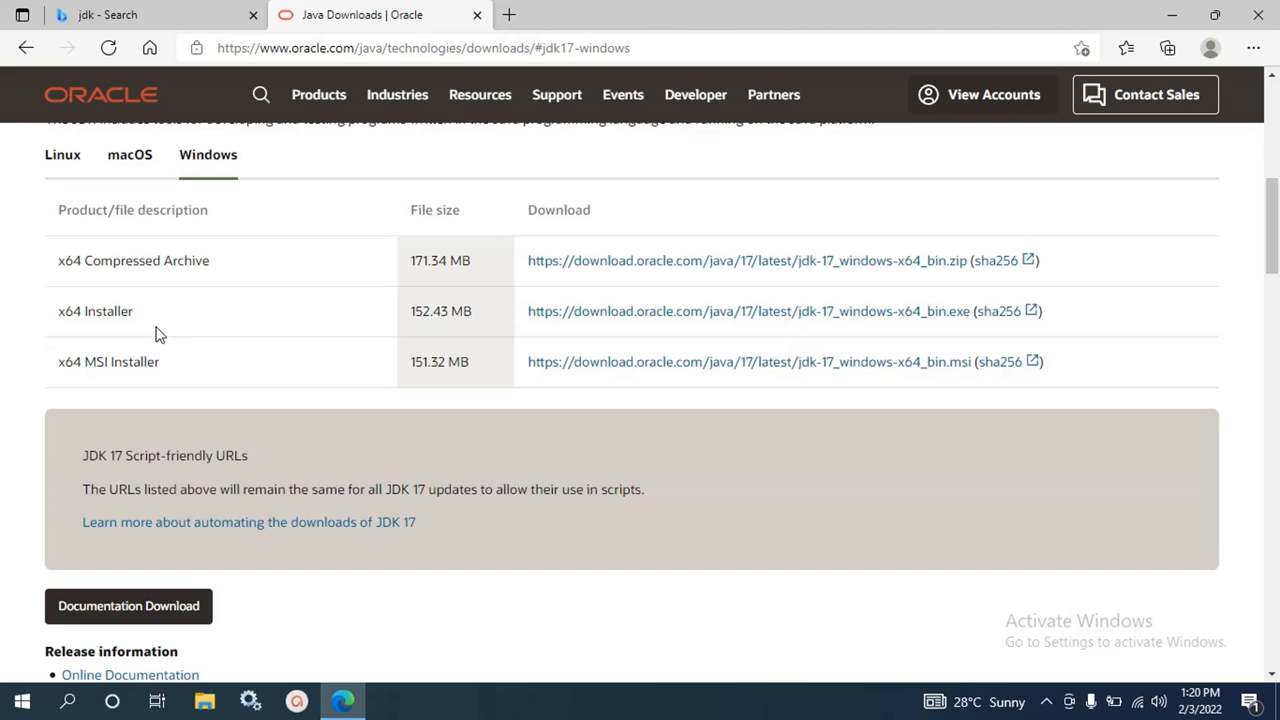
click(640, 312)
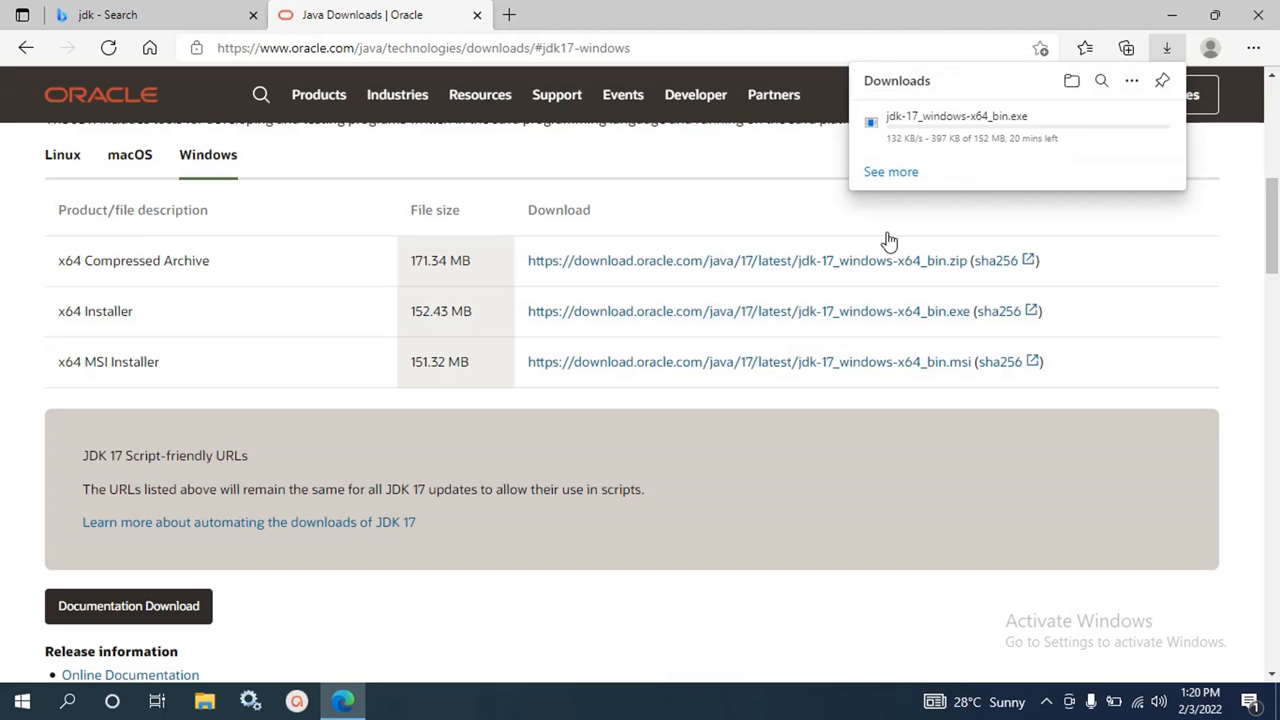
mouse_move(966, 148)
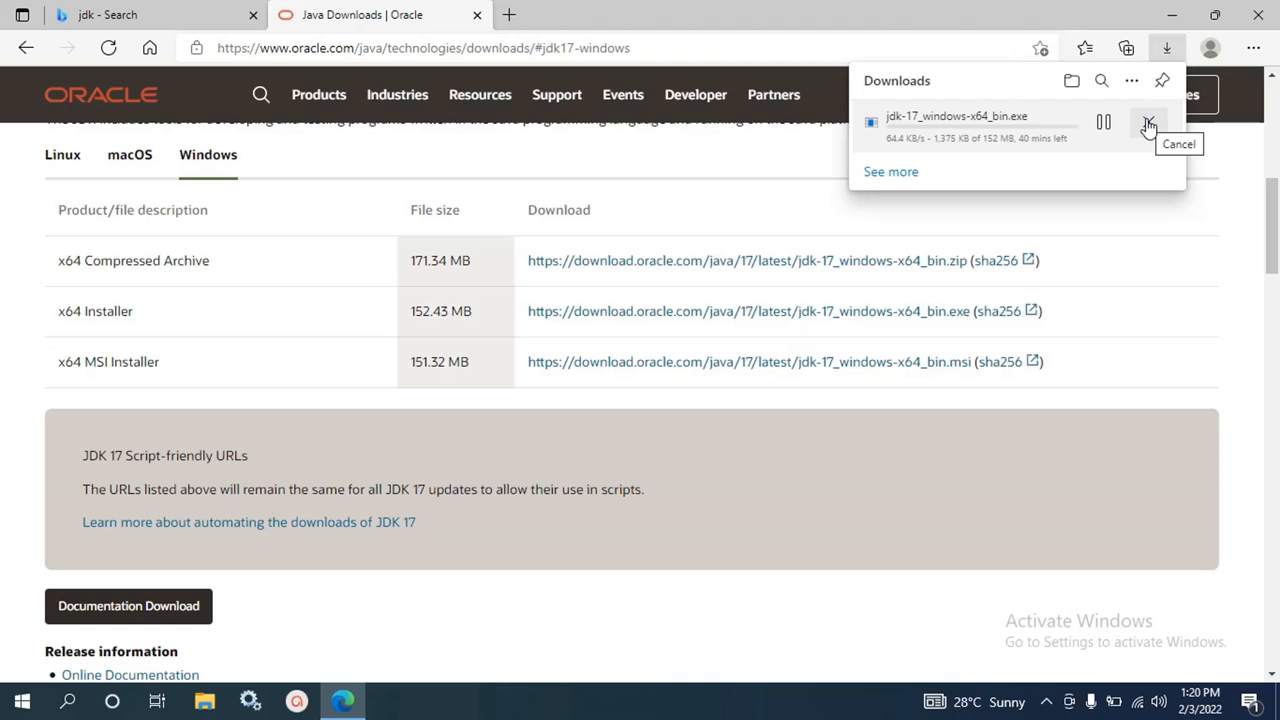
click(1148, 124)
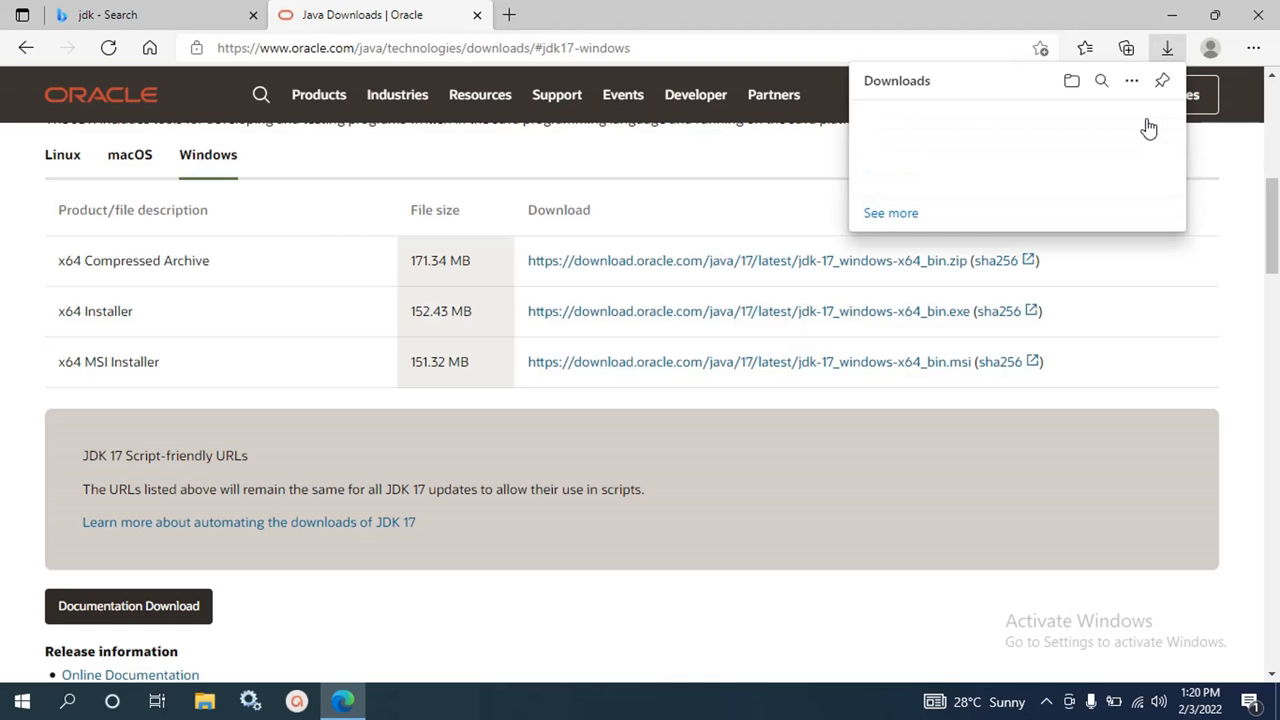
- Close the browser and run the jdk-17.0.2_windows-x64_bin installer from the Downloads folder, bringing its setup wizard to the front
click(1216, 16)
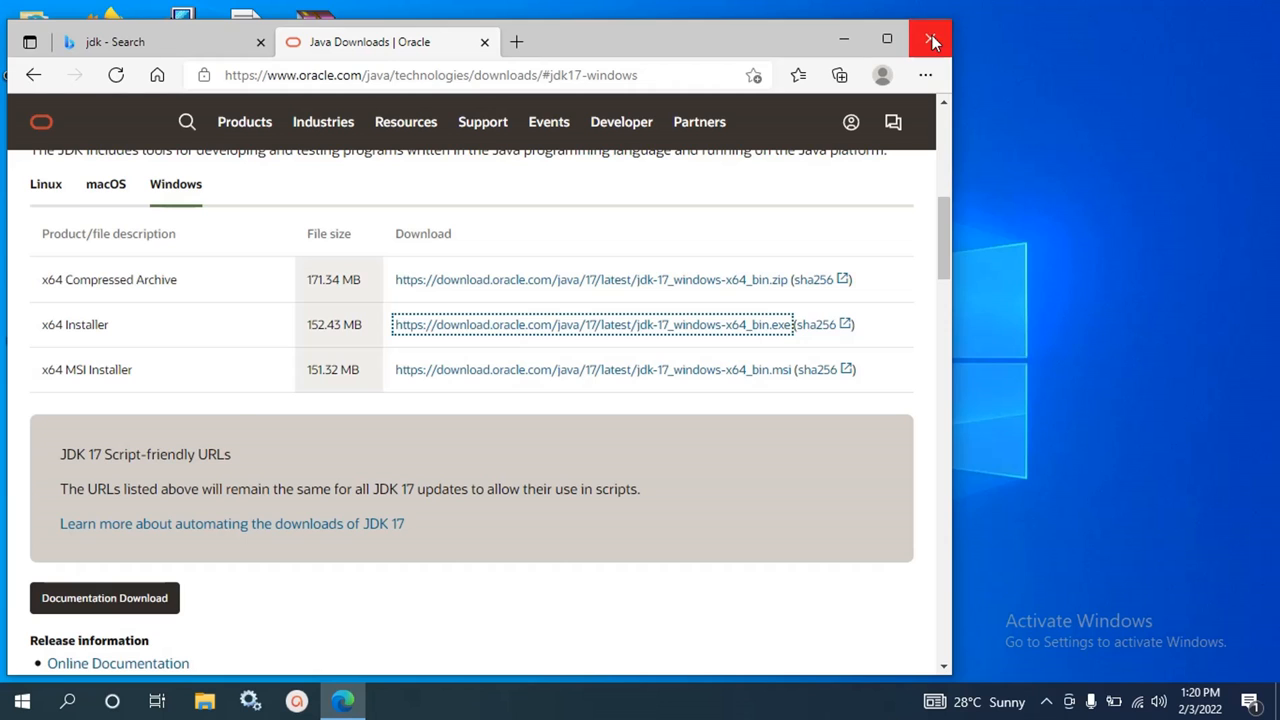
click(932, 38)
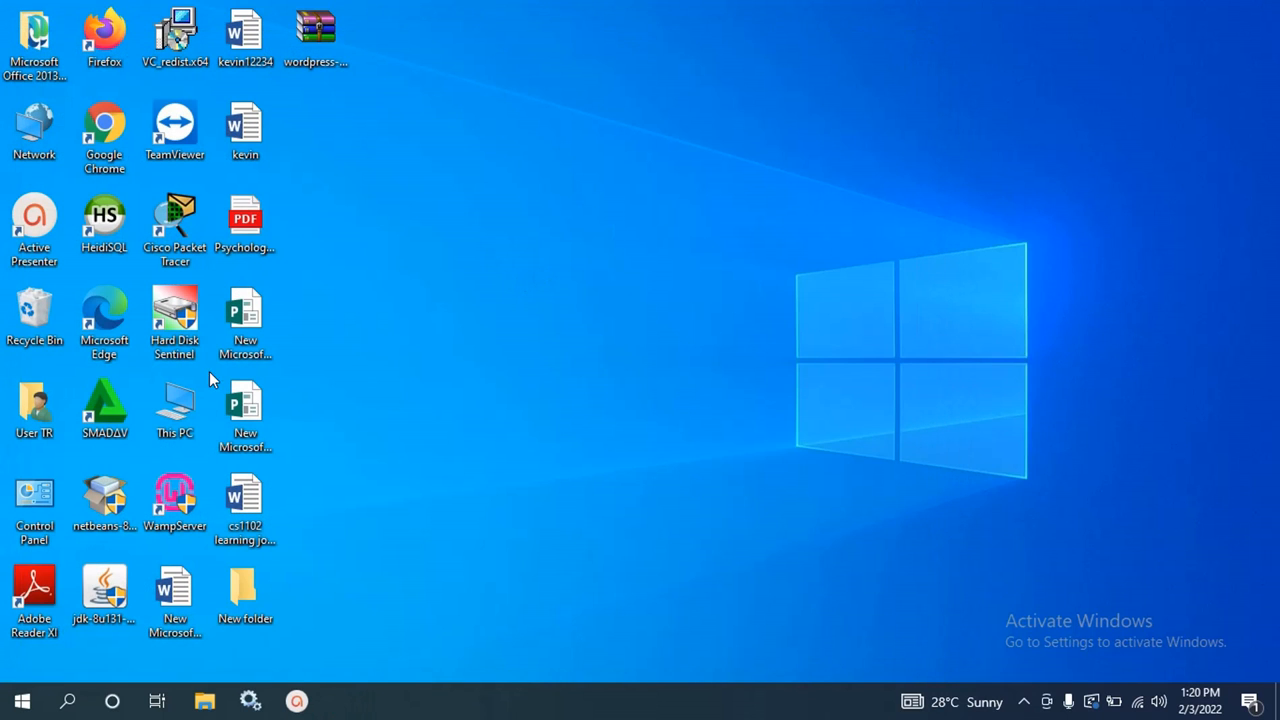
double_click(174, 408)
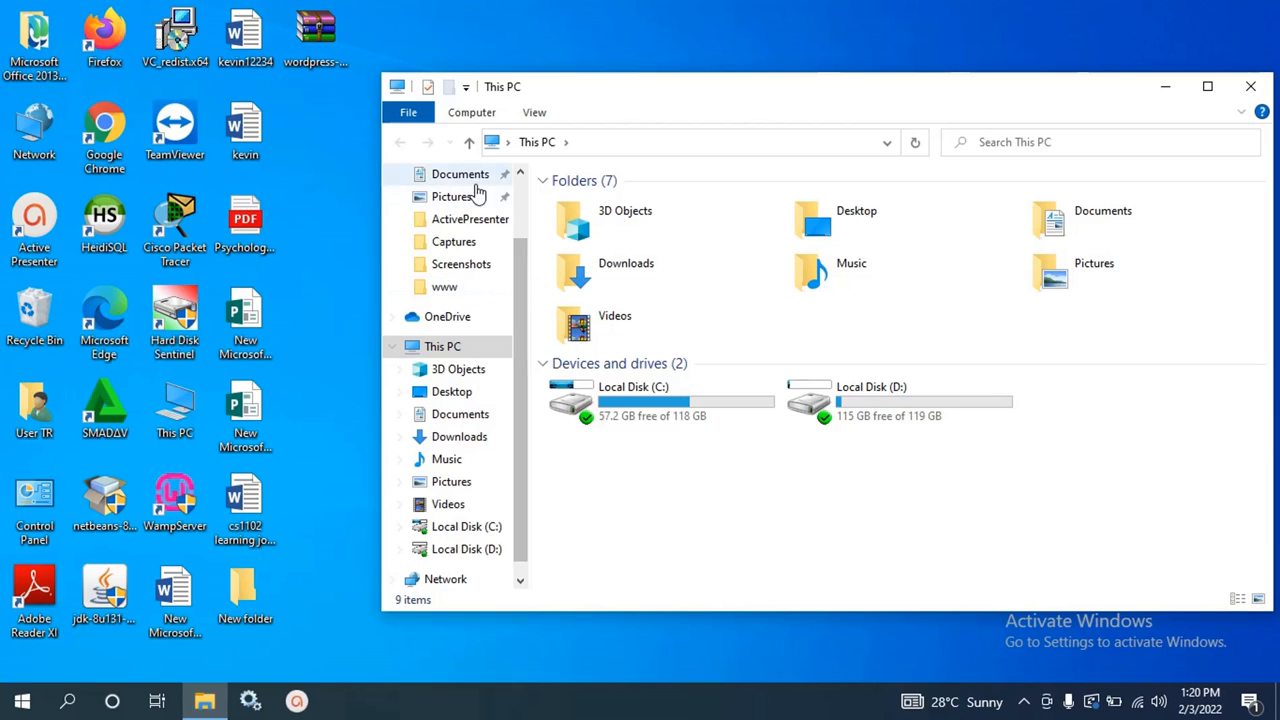
click(476, 443)
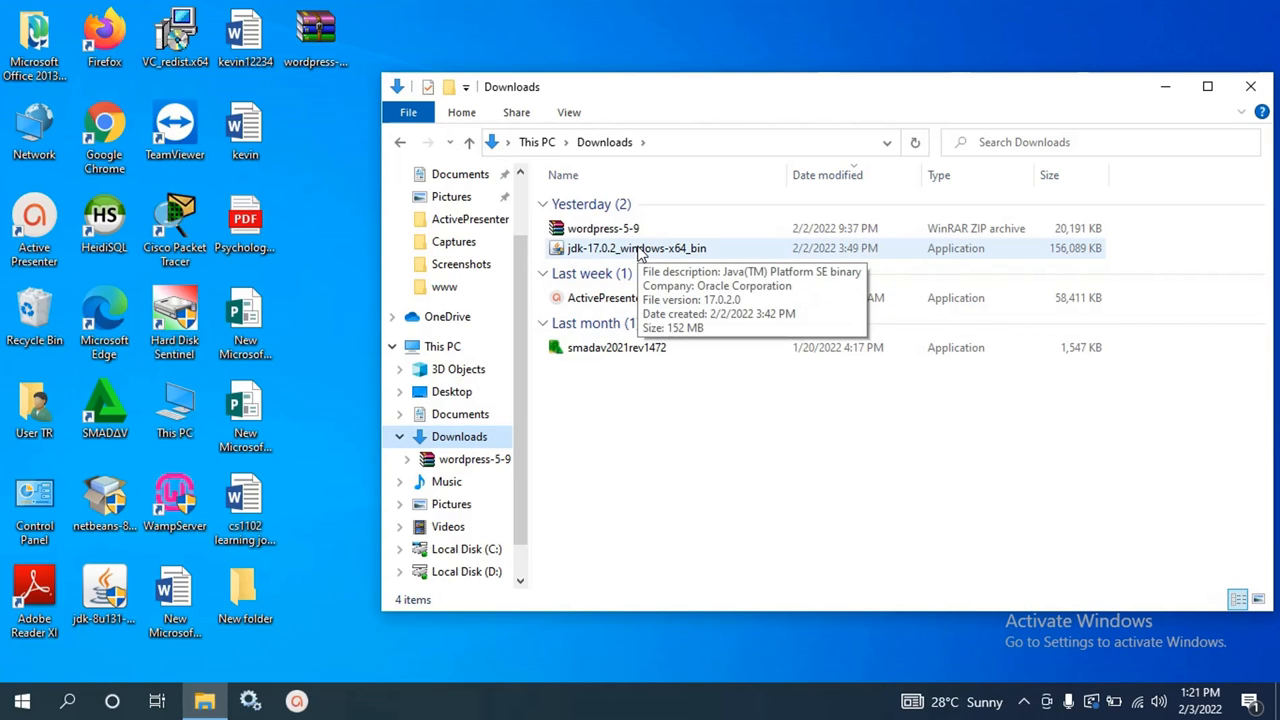
right_click(640, 252)
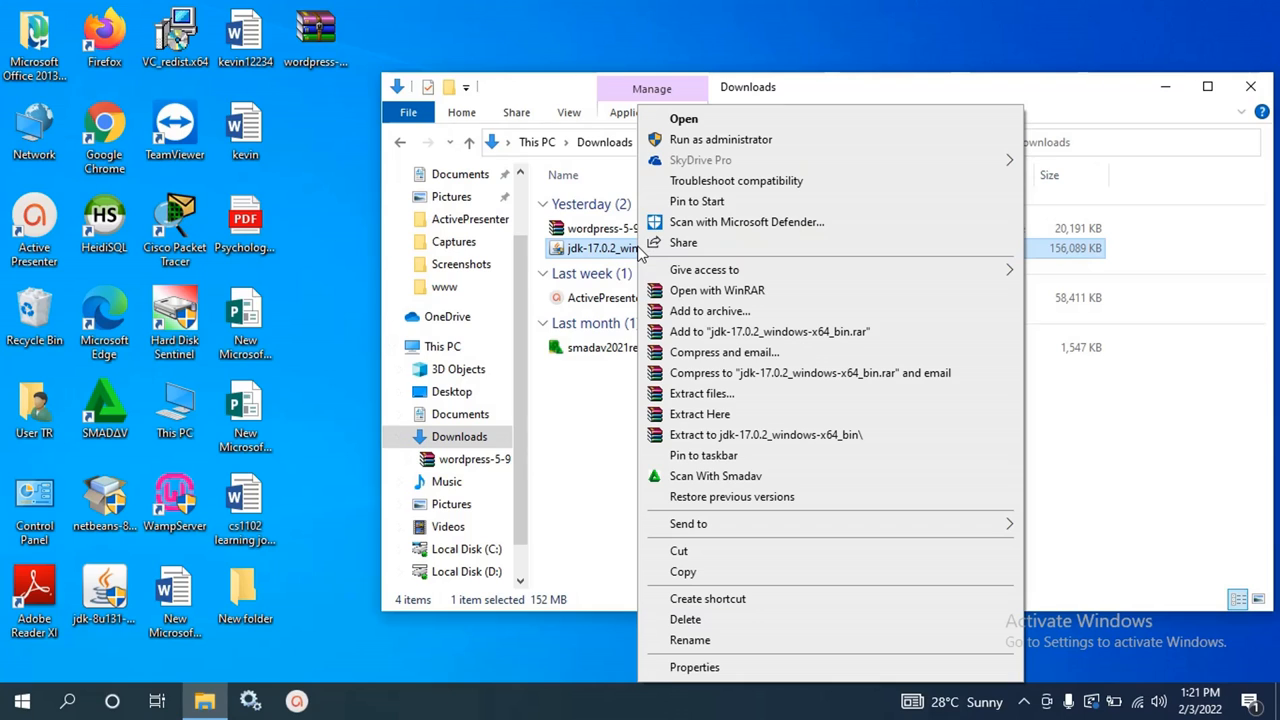
click(695, 118)
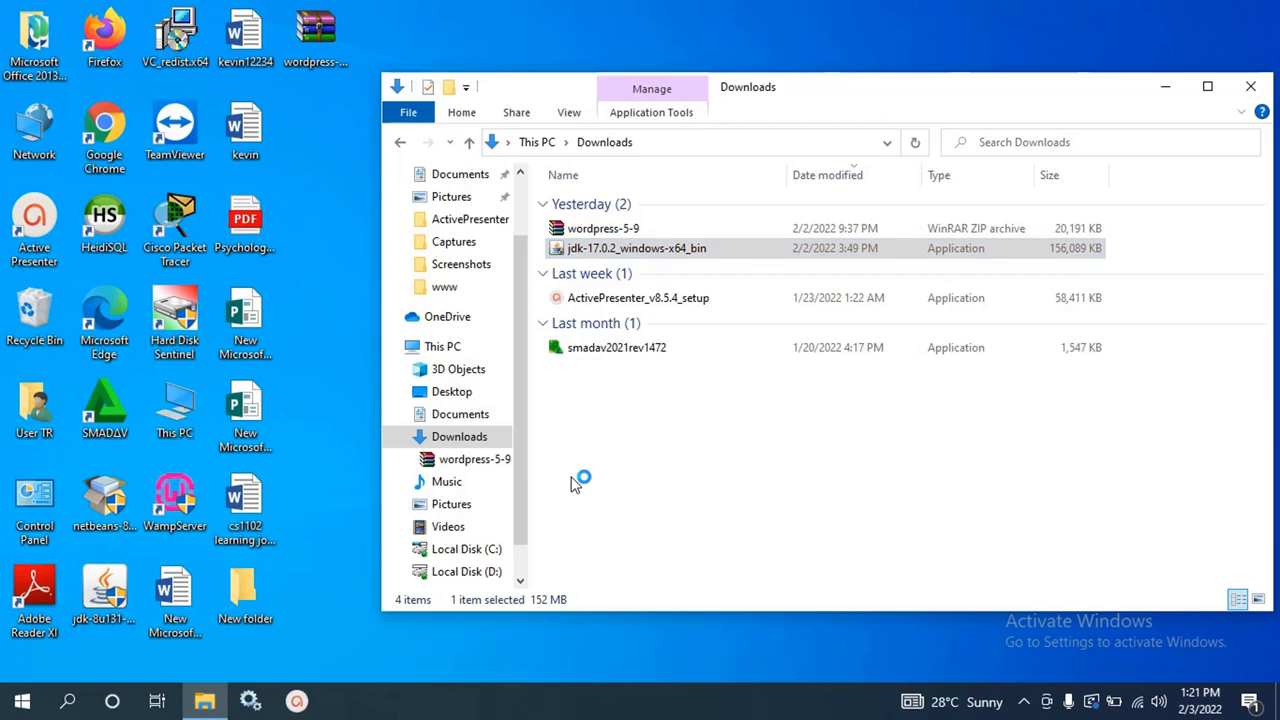
click(1208, 90)
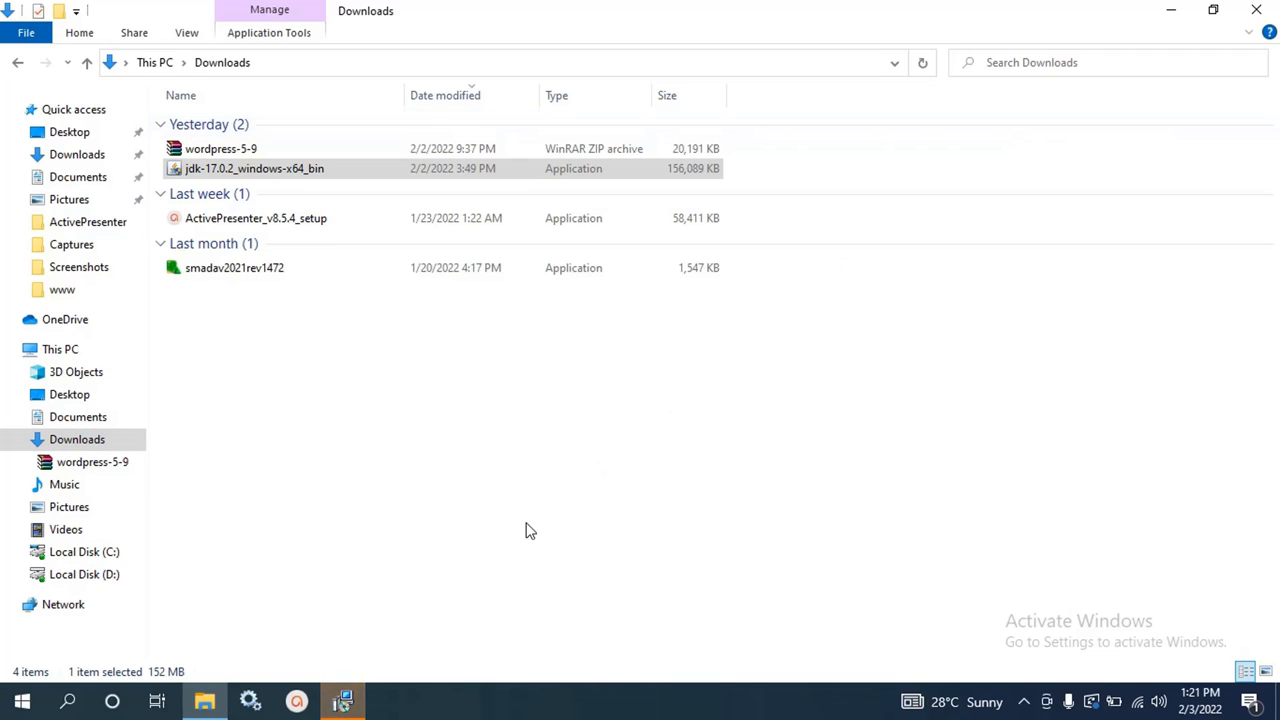
click(345, 703)
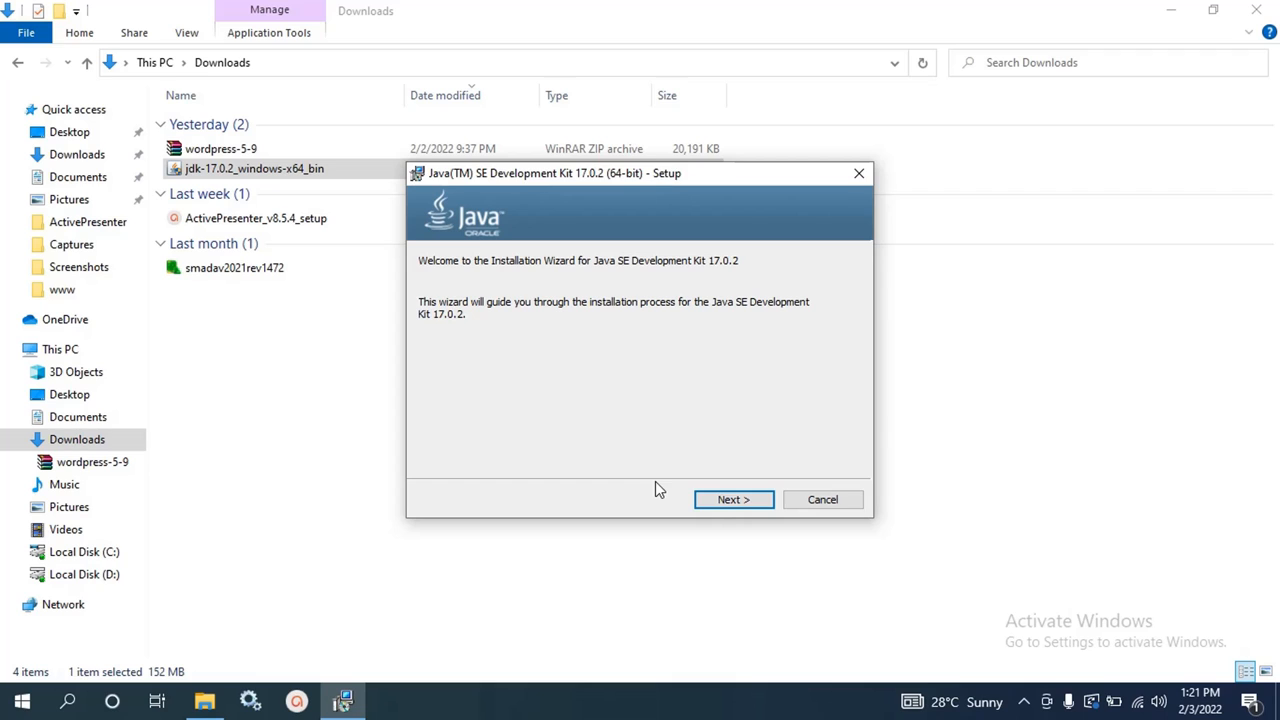
- Install Java SE Development Kit 17.0.2 in the default folder C:\Program Files\Java\jdk-17.0.2\, close the wizard and minimize the Downloads window
click(730, 500)
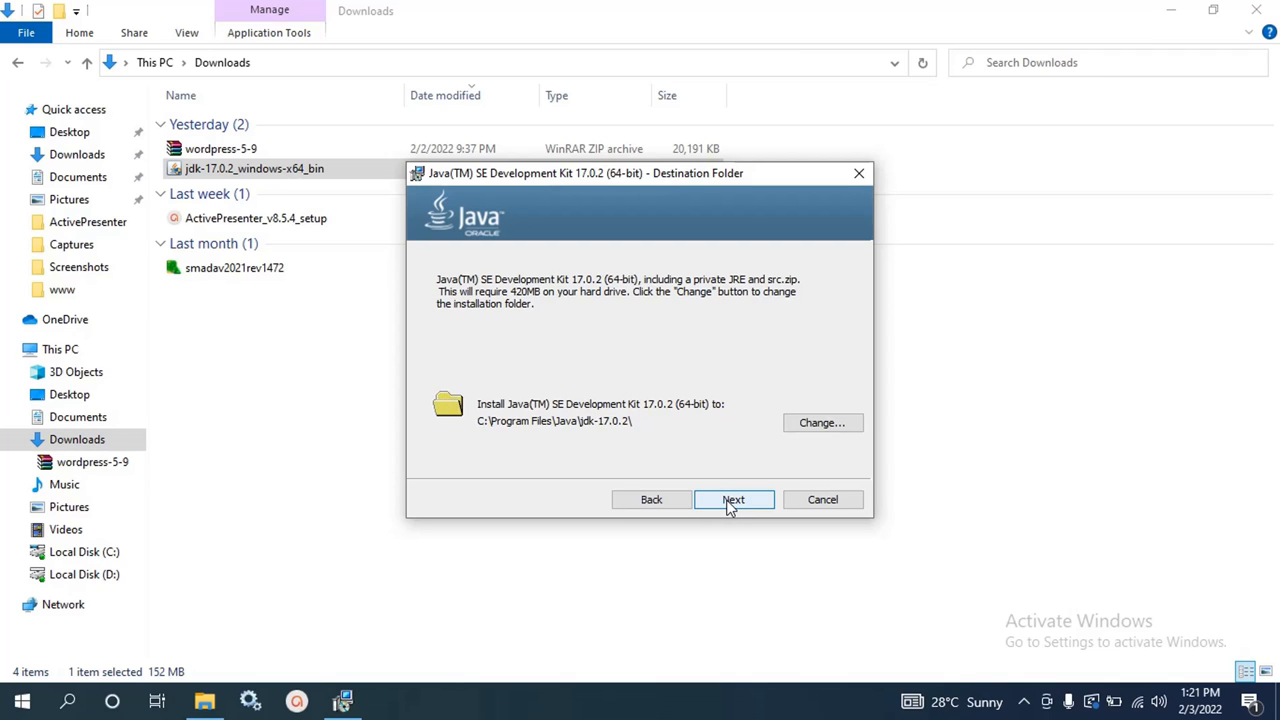
click(730, 500)
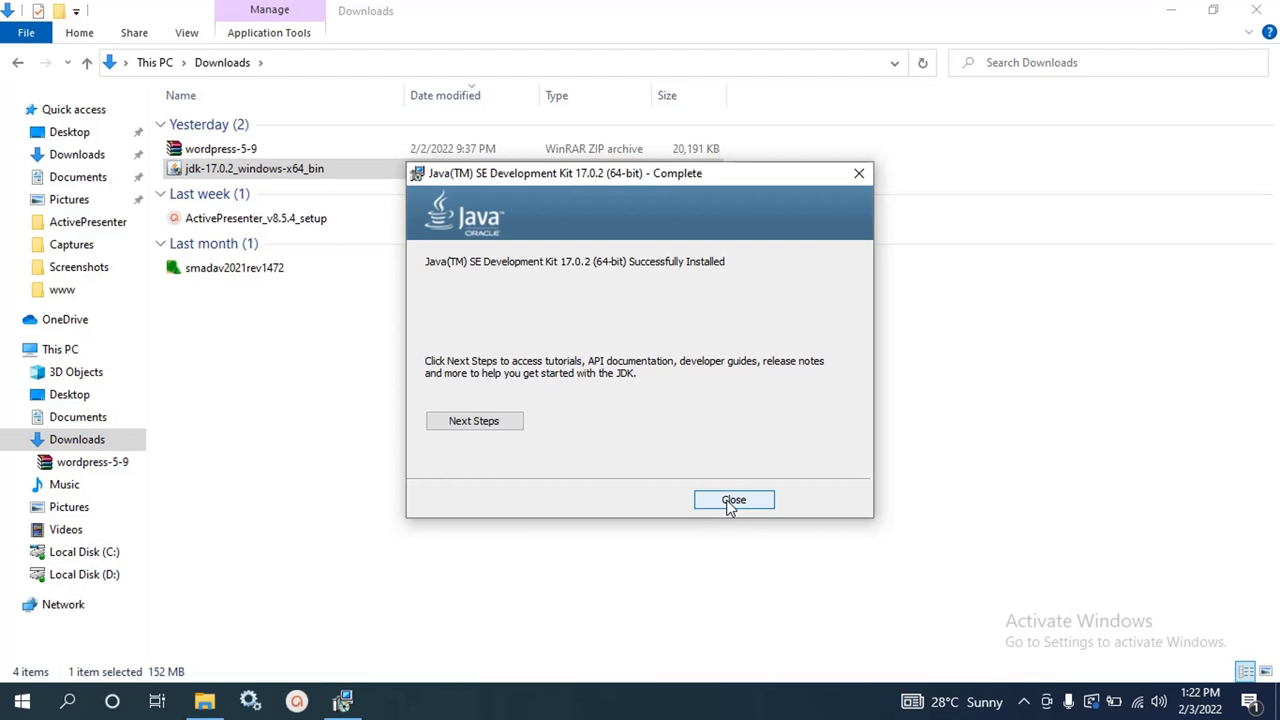
click(731, 502)
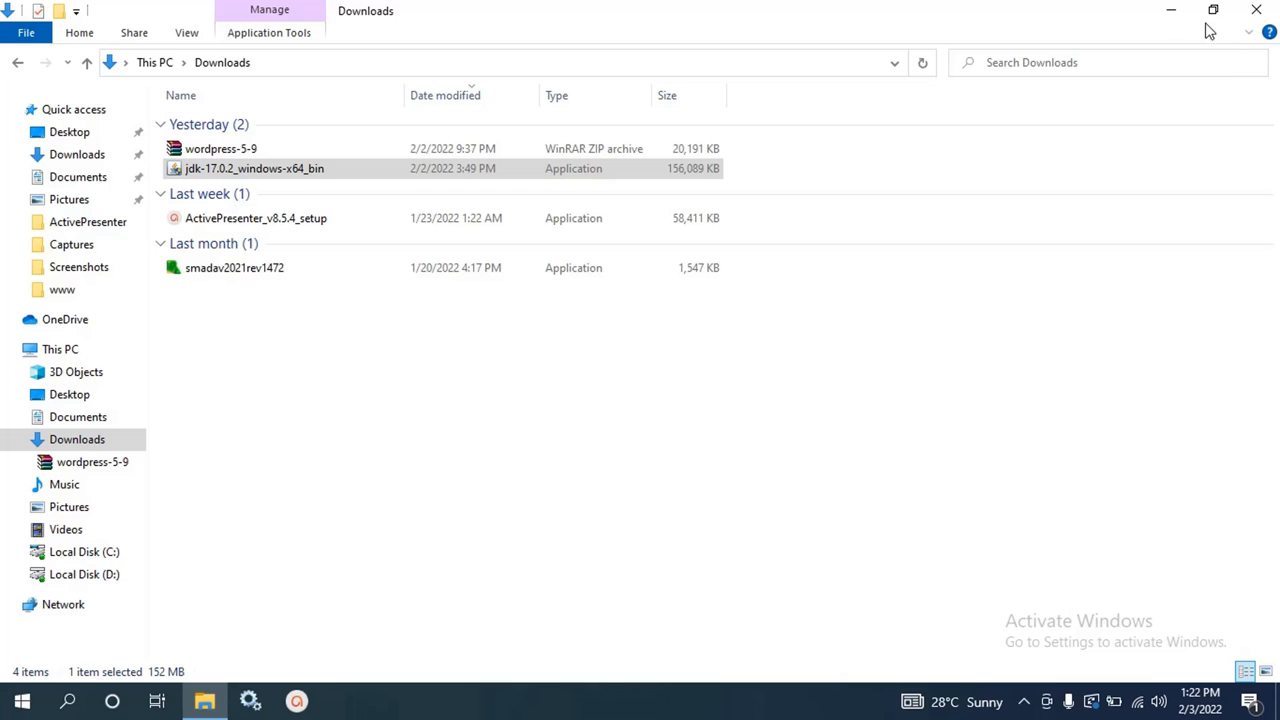
click(1175, 16)
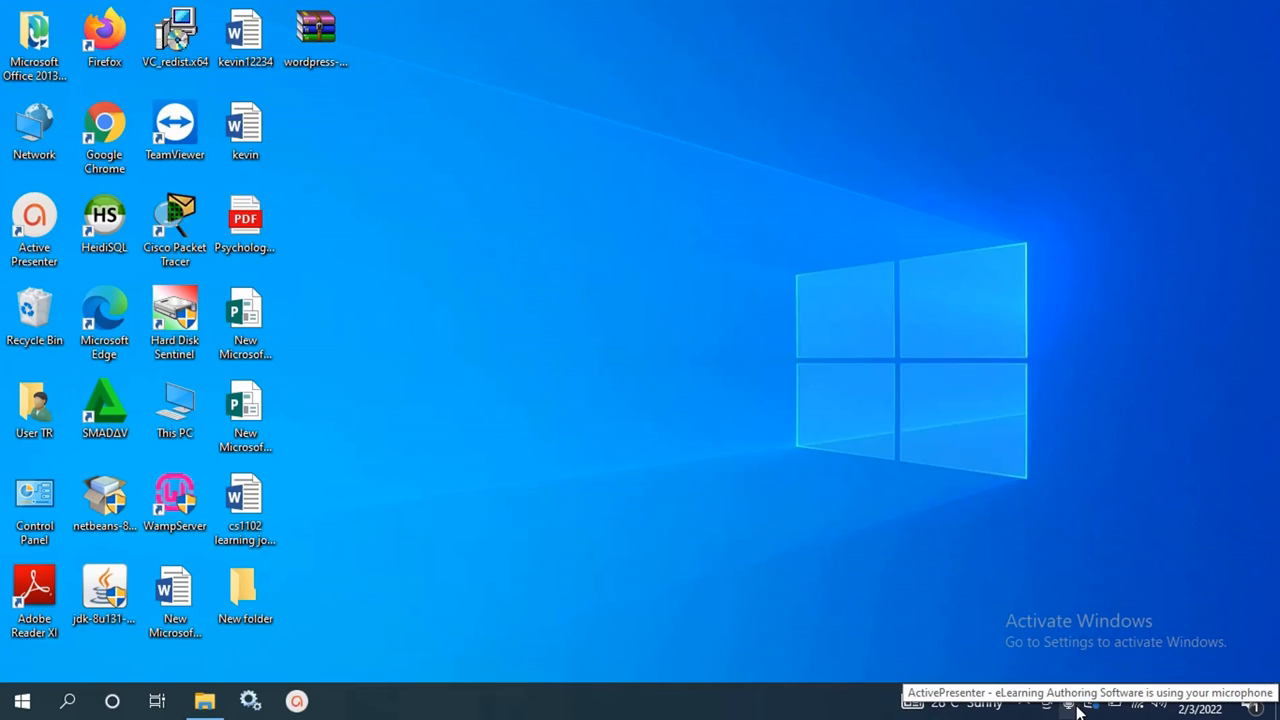
click(1023, 703)
click(1061, 664)
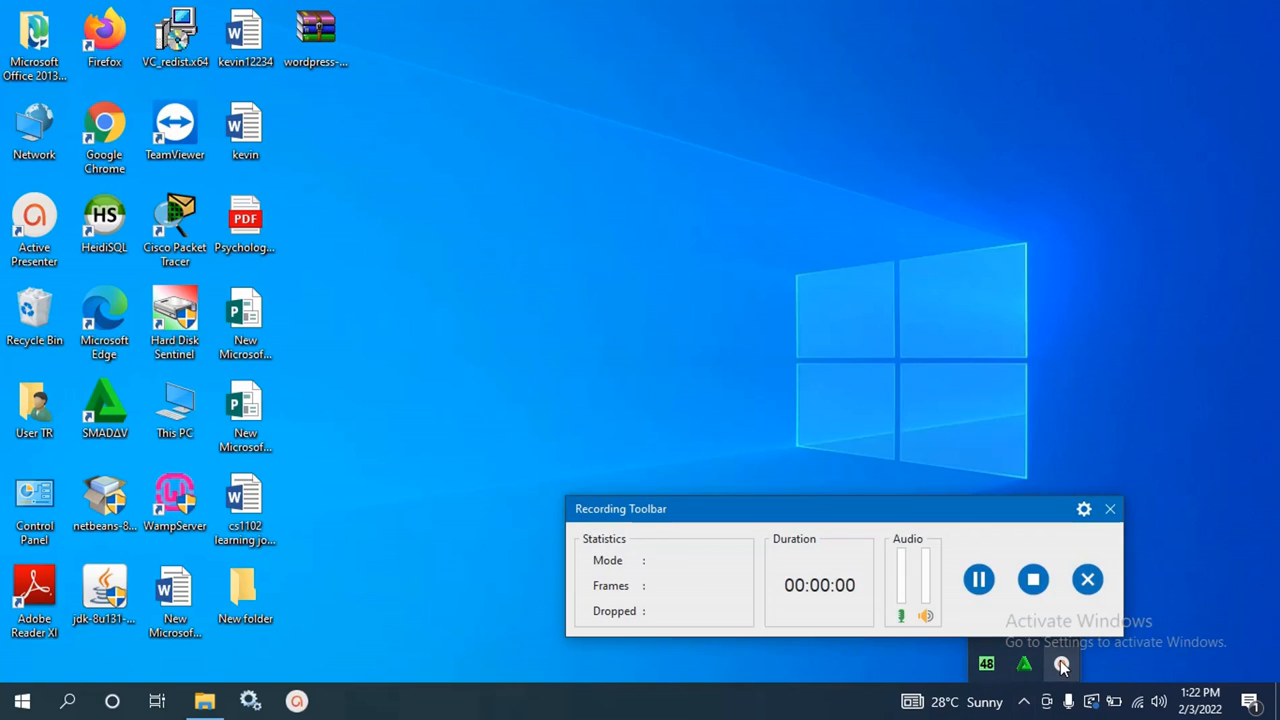